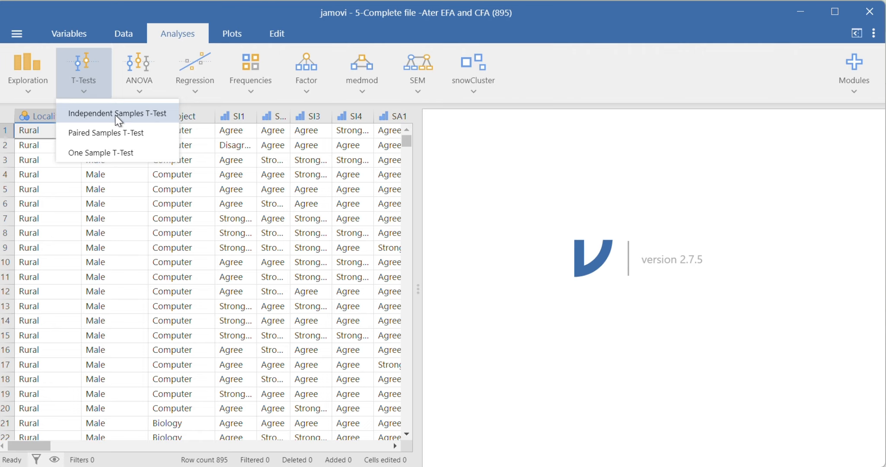
Start an Independent Samples T-Test and assign Self_efficacy as the dependent variable
{"action": "left_click", "coordinate": [115, 114]}
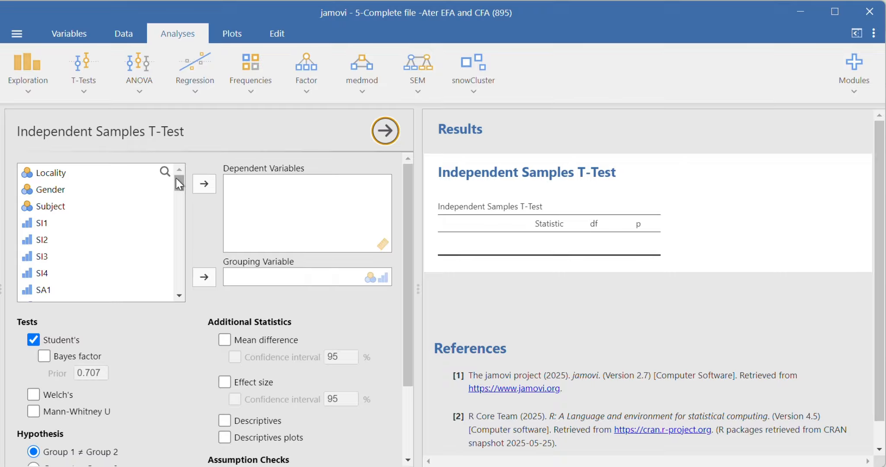
{"action": "left_click_drag", "start_coordinate": [178, 179], "coordinate": [178, 267]}
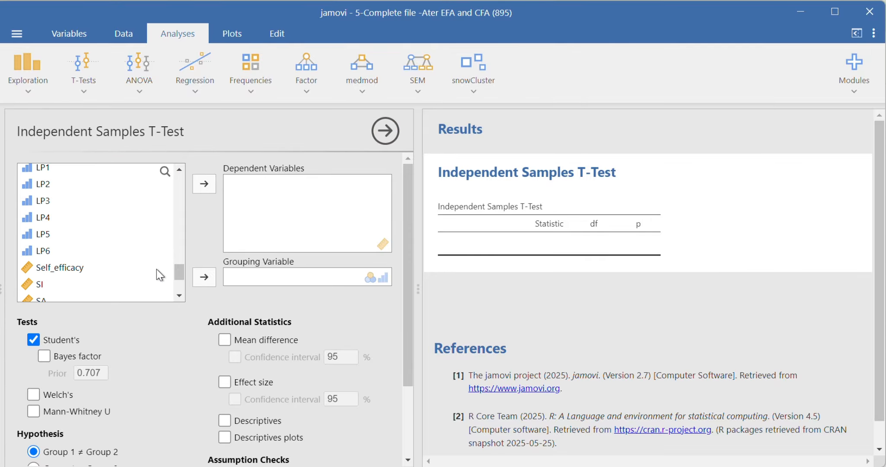
{"action": "left_click", "coordinate": [48, 270]}
{"action": "left_click", "coordinate": [204, 183]}
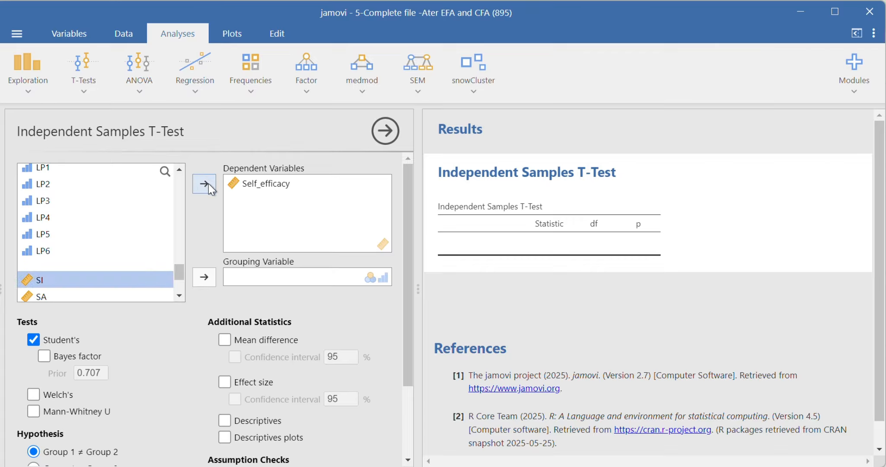
Assign Gender as the grouping variable of the t-test
{"action": "scroll", "coordinate": [179, 180], "scroll_direction": "up", "scroll_amount": 10}
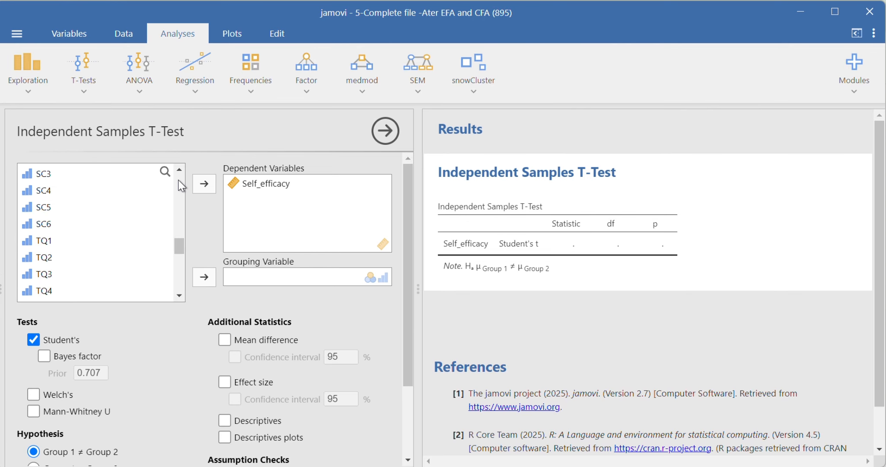
{"action": "left_click", "coordinate": [178, 169]}
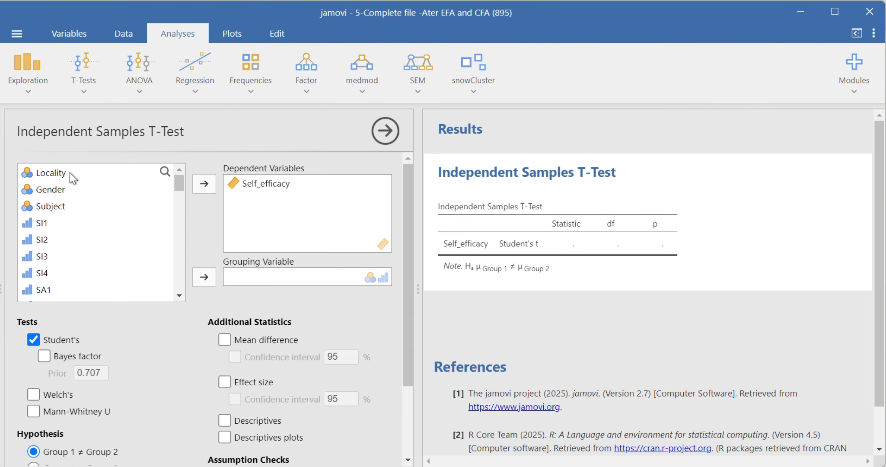
{"action": "left_click", "coordinate": [51, 195]}
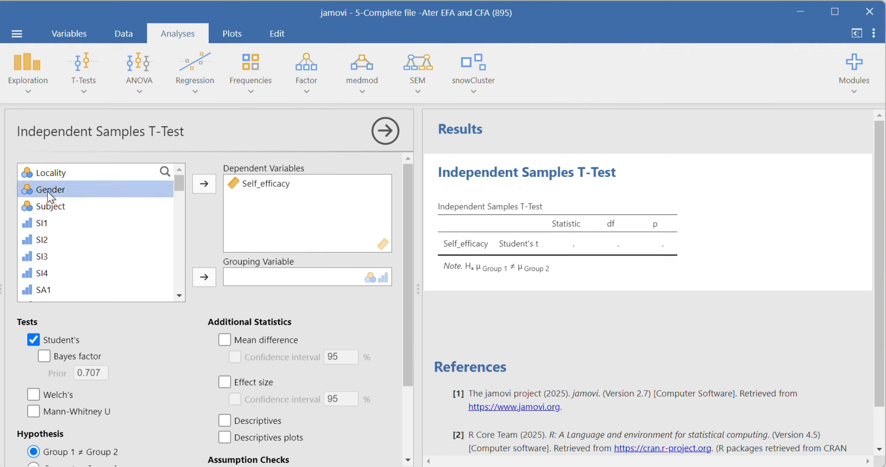
{"action": "left_click", "coordinate": [204, 279]}
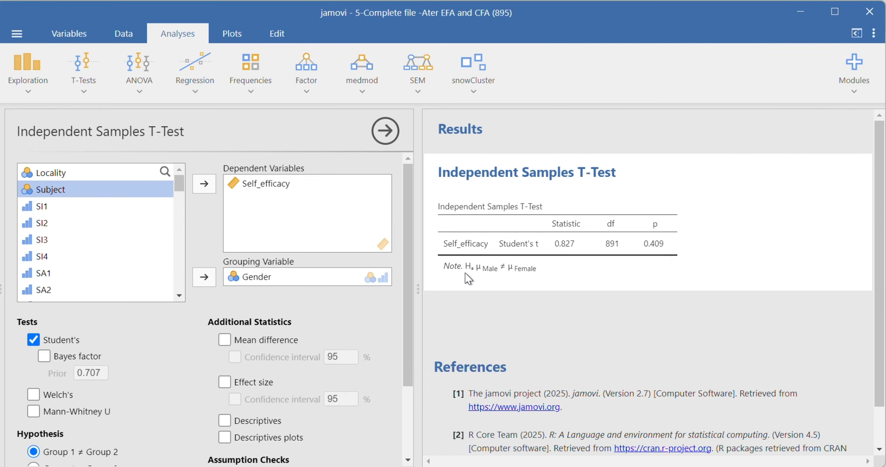
Add the mean difference to the t-test table and try out the effect size option
{"action": "scroll", "coordinate": [375, 432], "scroll_direction": "down", "scroll_amount": 3}
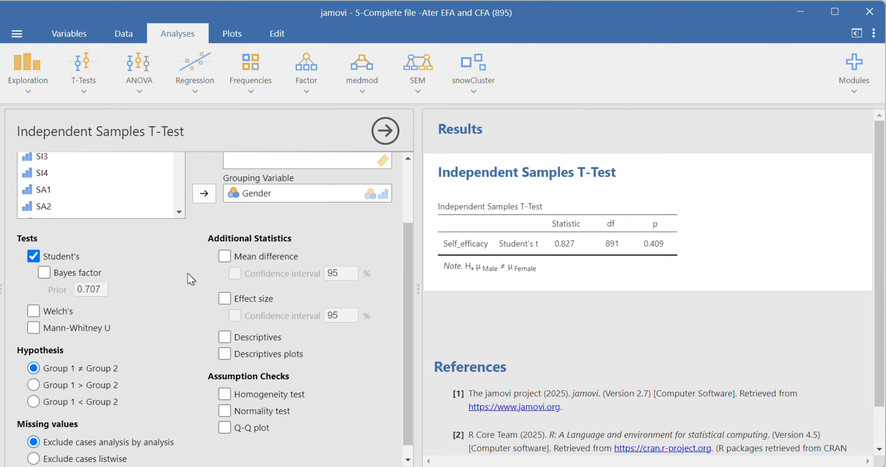
{"action": "left_click", "coordinate": [225, 257]}
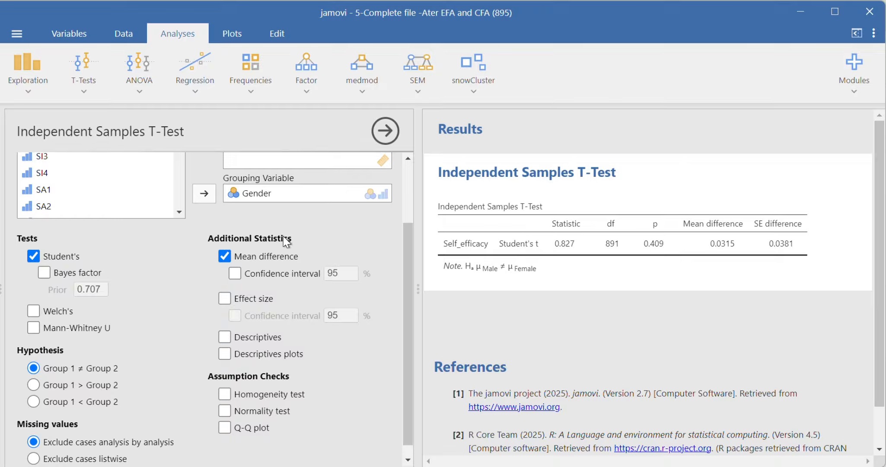
{"action": "left_click", "coordinate": [225, 255]}
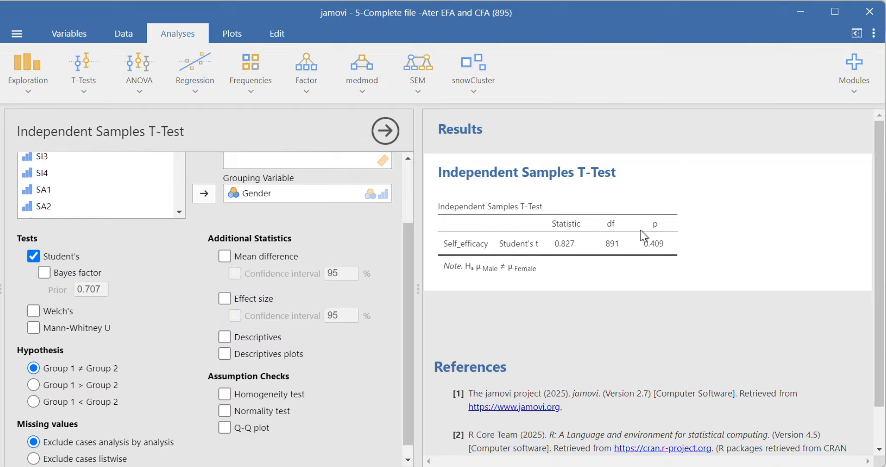
{"action": "left_click", "coordinate": [225, 256]}
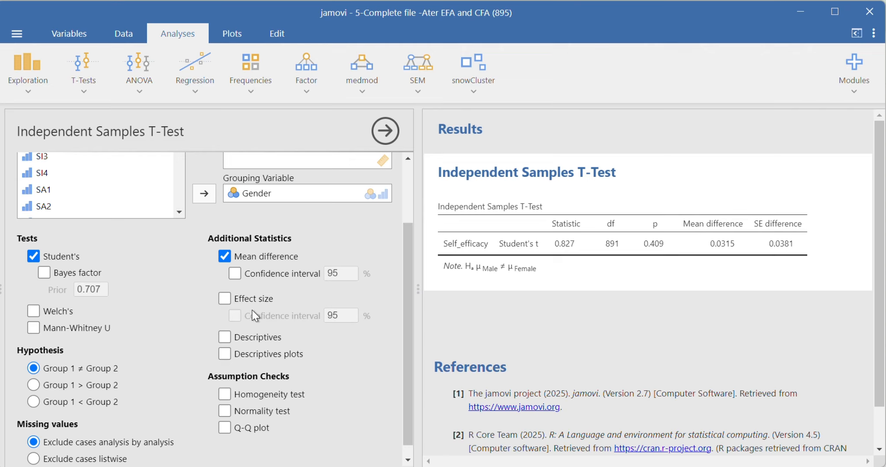
{"action": "left_click", "coordinate": [225, 299]}
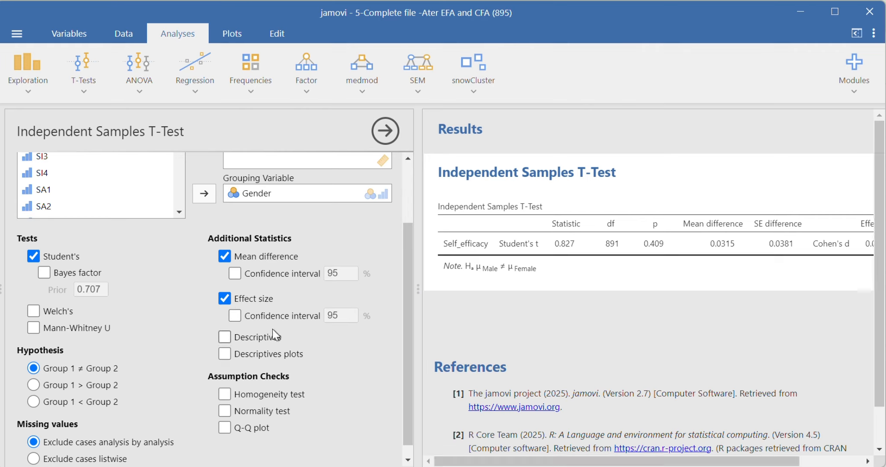
{"action": "left_click", "coordinate": [225, 299]}
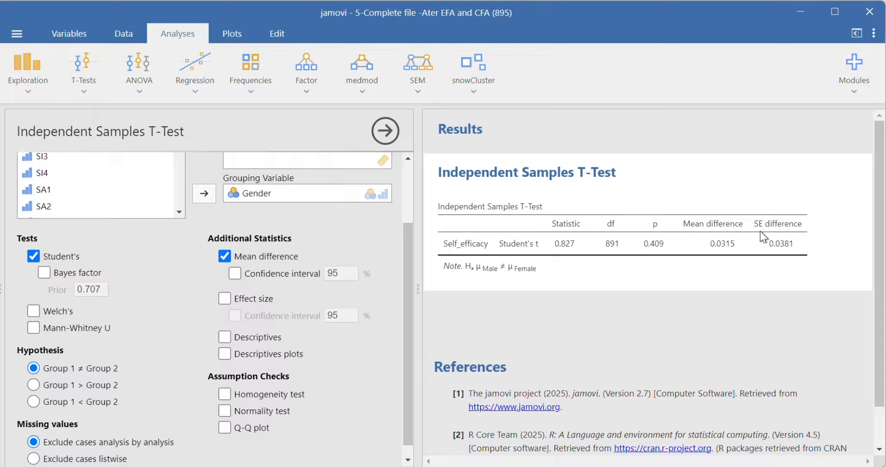
Try the 95% confidence interval for the mean difference and remove it again
{"action": "left_click", "coordinate": [234, 274]}
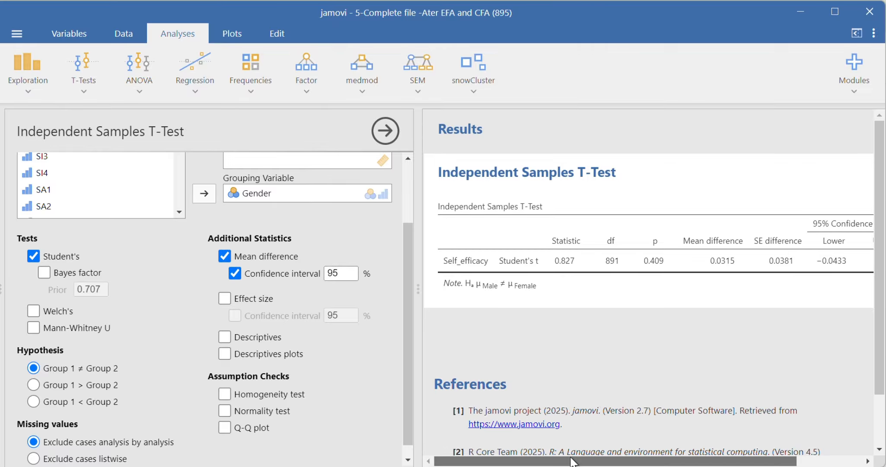
{"action": "left_click_drag", "start_coordinate": [572, 461], "coordinate": [739, 462]}
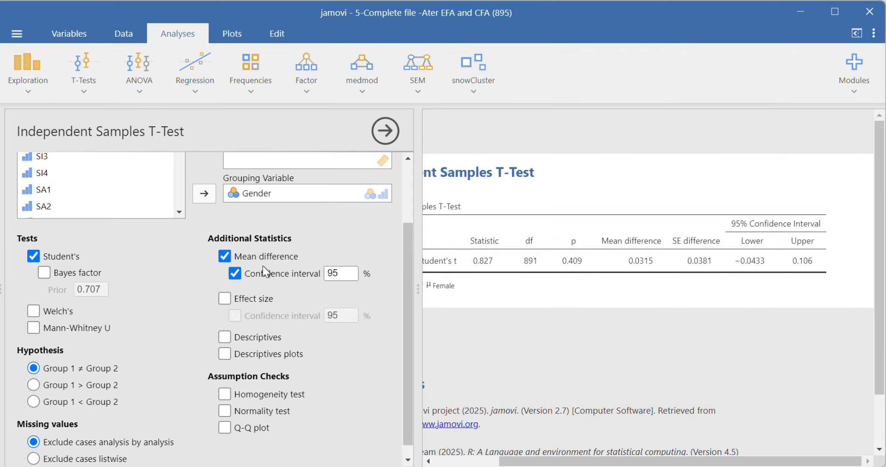
{"action": "left_click", "coordinate": [239, 274]}
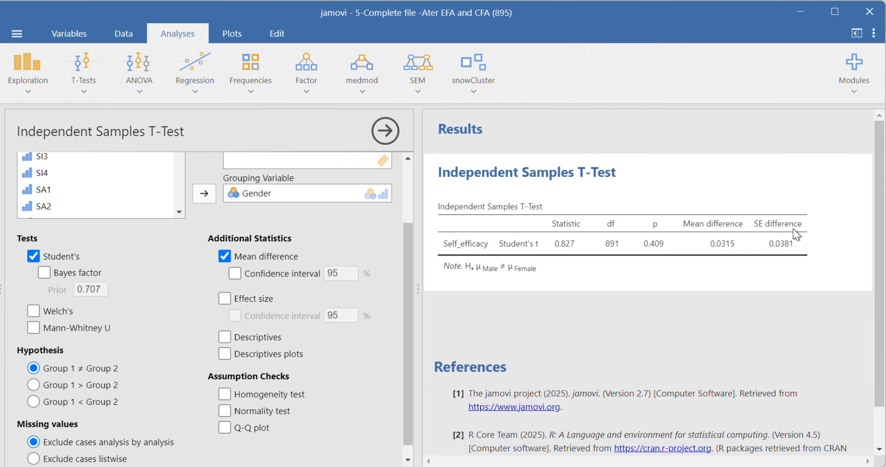
Add the effect size and the group descriptives to the t-test results
{"action": "left_click", "coordinate": [226, 300]}
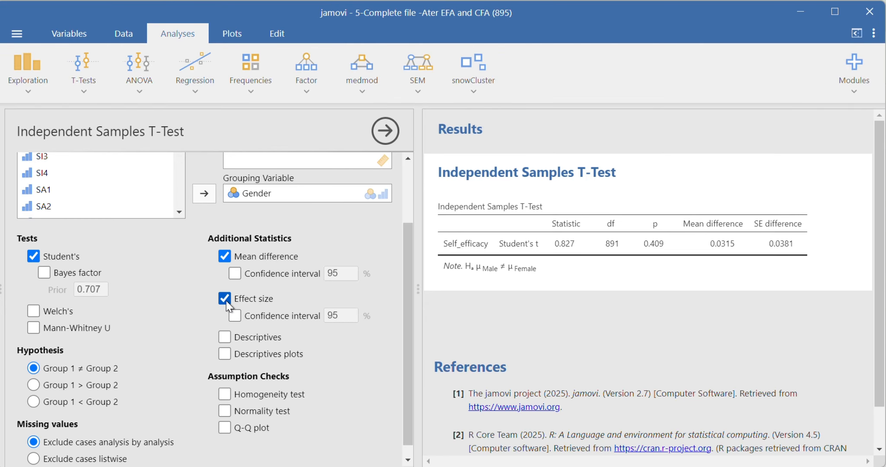
{"action": "left_click_drag", "start_coordinate": [618, 461], "coordinate": [682, 460]}
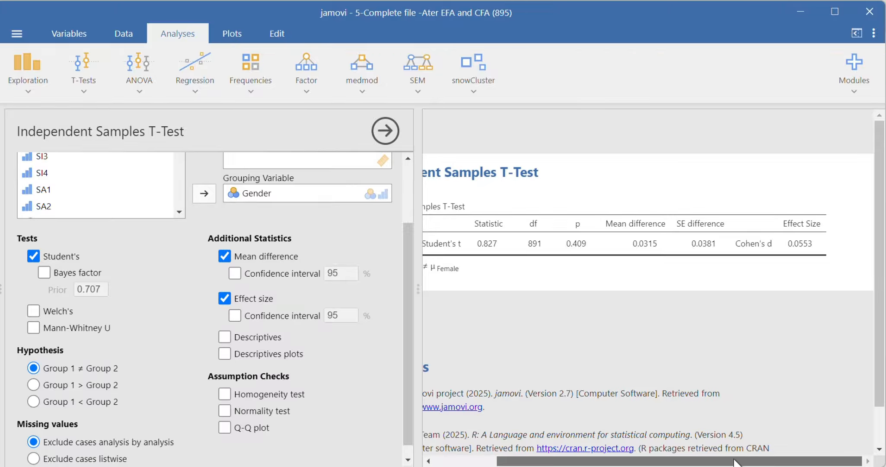
{"action": "left_click_drag", "start_coordinate": [735, 462], "coordinate": [675, 462]}
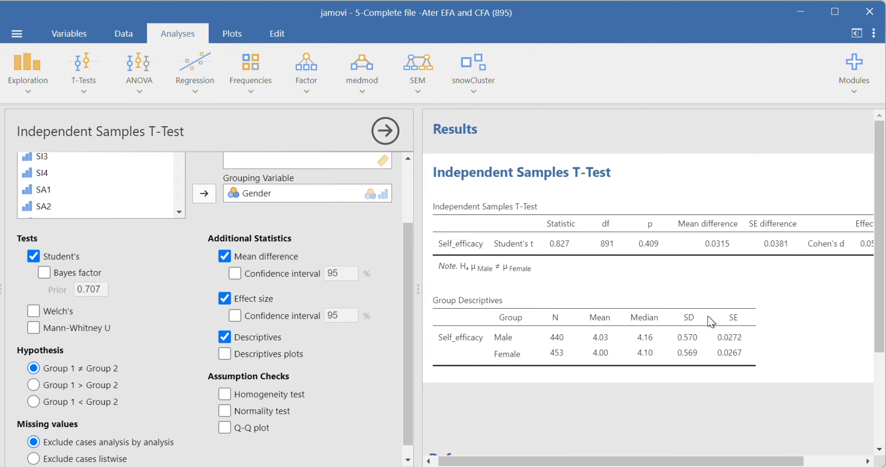
Enable the normality test, Q-Q plot and homogeneity test, and review their output in the results
{"action": "left_click", "coordinate": [408, 461]}
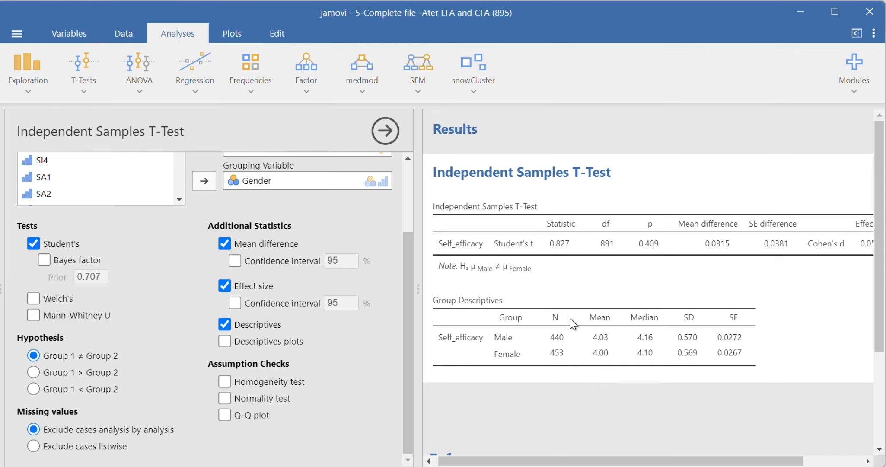
{"action": "left_click", "coordinate": [225, 398]}
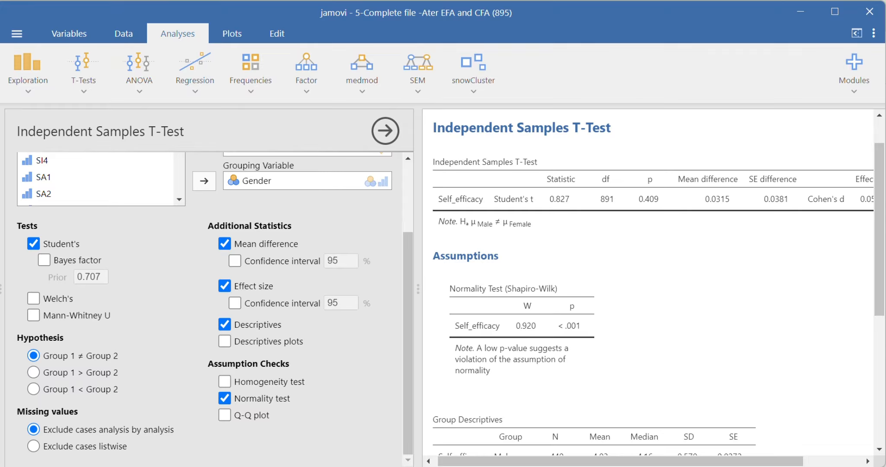
{"action": "scroll", "coordinate": [612, 390], "scroll_direction": "down", "scroll_amount": 2}
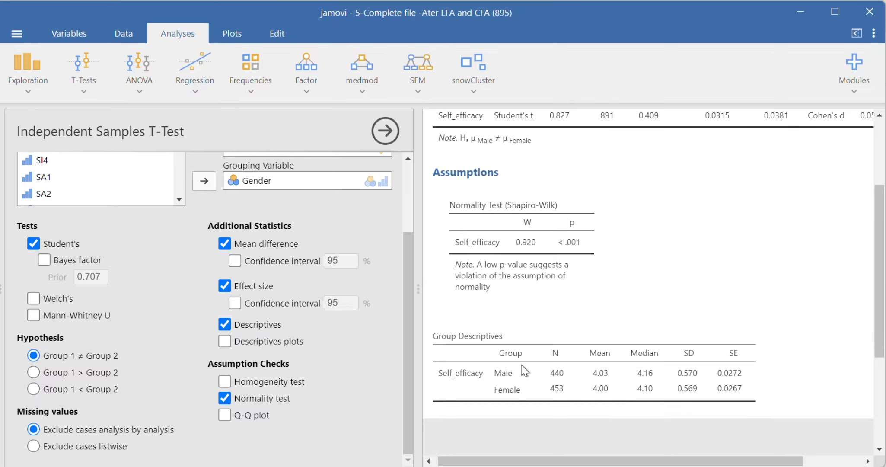
{"action": "left_click", "coordinate": [224, 416]}
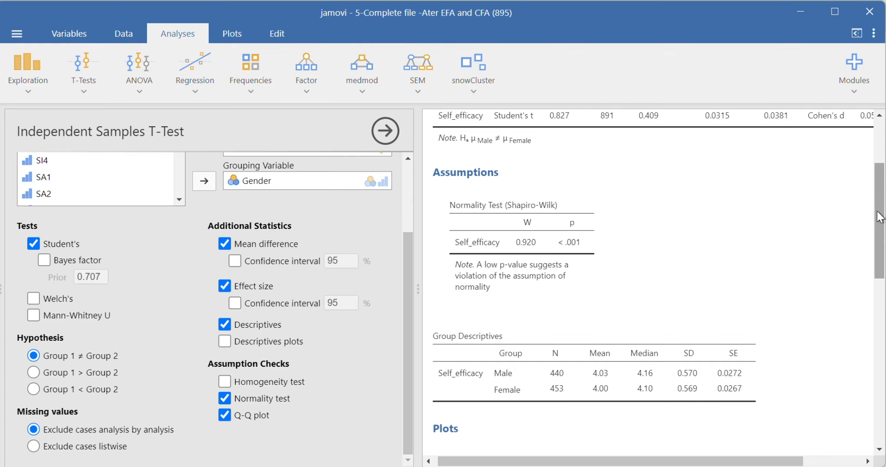
{"action": "left_click_drag", "start_coordinate": [880, 217], "coordinate": [882, 311]}
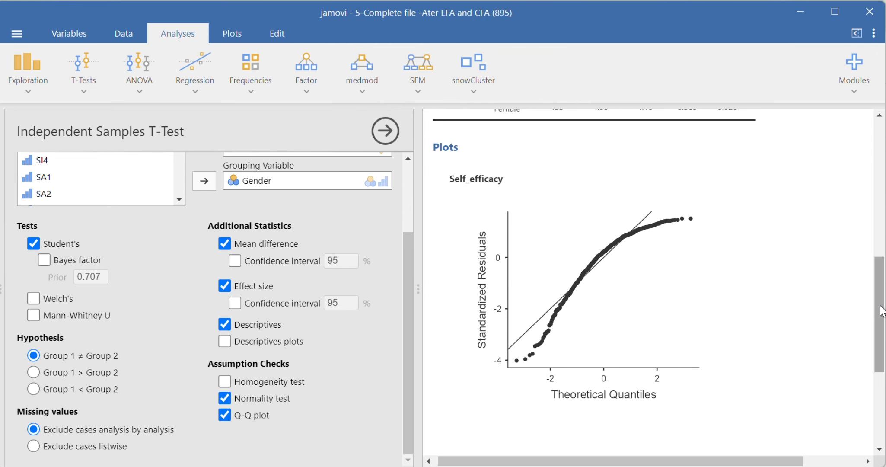
{"action": "left_click", "coordinate": [227, 383]}
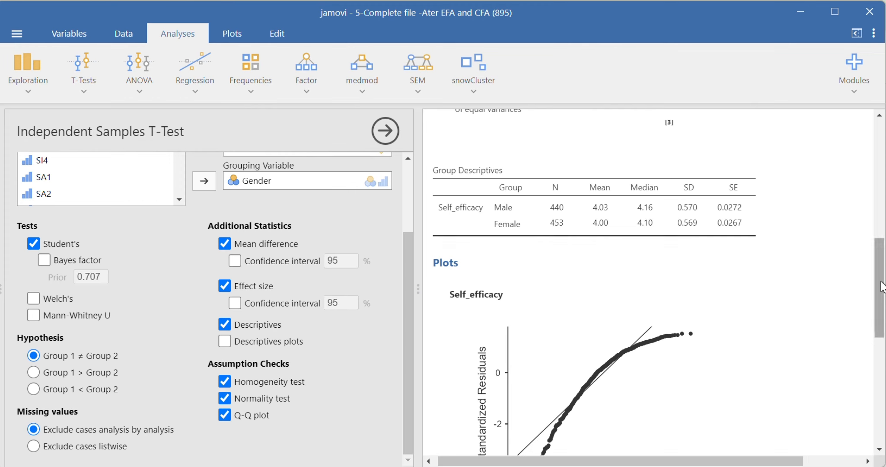
{"action": "left_click_drag", "start_coordinate": [882, 281], "coordinate": [882, 225]}
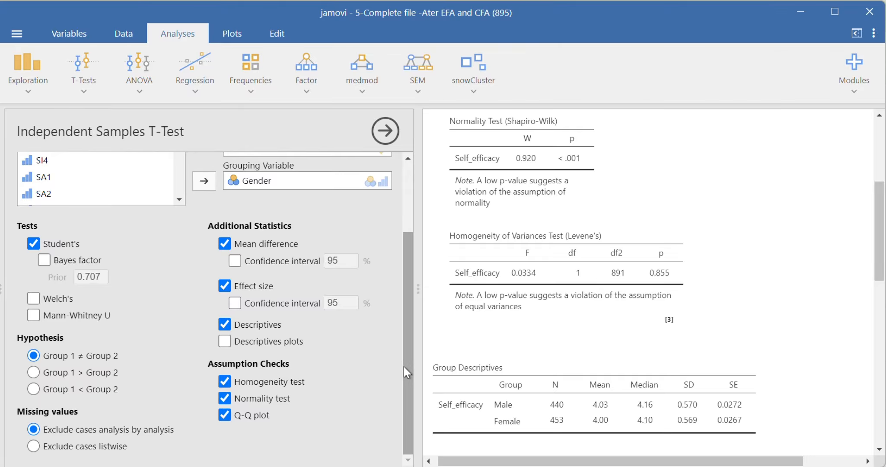
Remove the homogeneity test, normality test and Q-Q plot from the assumption checks
{"action": "left_click", "coordinate": [224, 381]}
{"action": "left_click", "coordinate": [226, 397]}
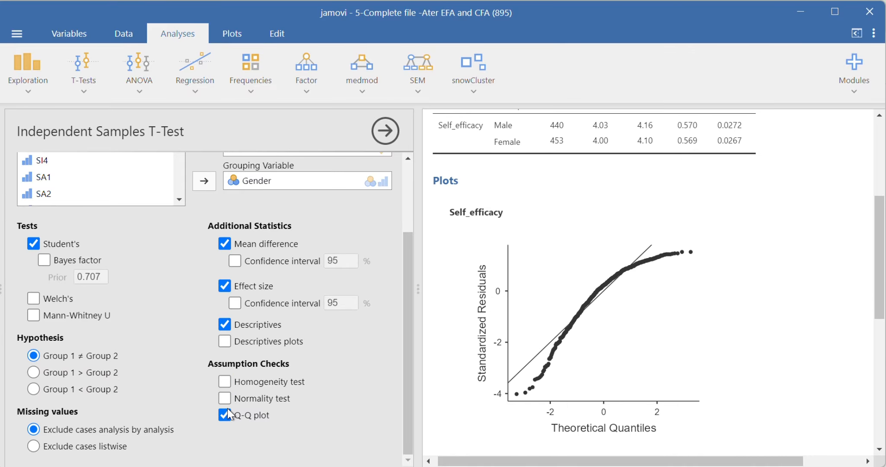
{"action": "left_click", "coordinate": [225, 415]}
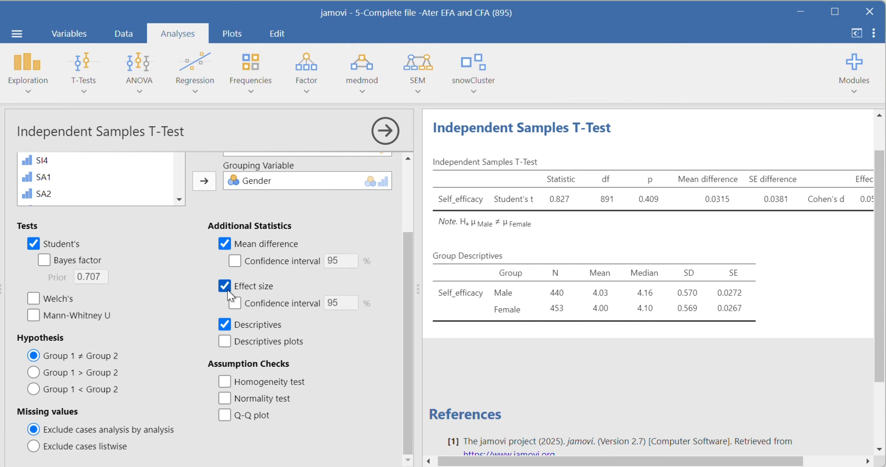
Remove the mean difference from the additional statistics of the t-test
{"action": "left_click", "coordinate": [224, 244]}
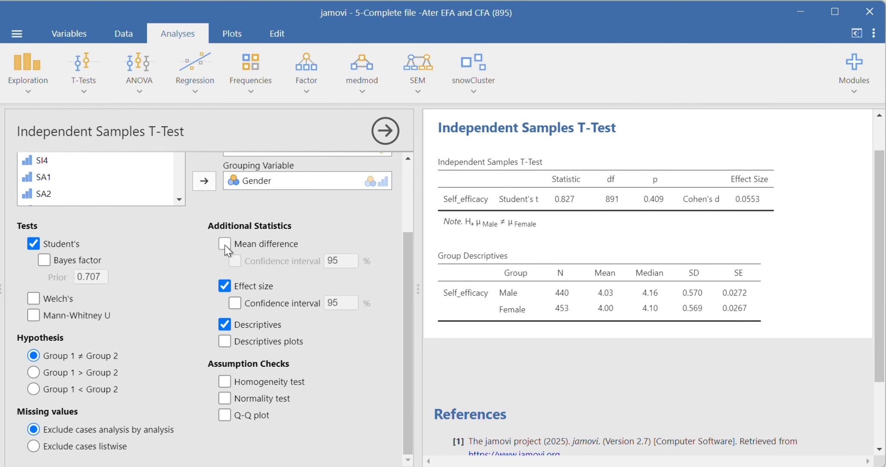
{"action": "left_click", "coordinate": [225, 245]}
{"action": "left_click", "coordinate": [225, 245]}
{"action": "left_click_drag", "start_coordinate": [881, 216], "coordinate": [879, 167]}
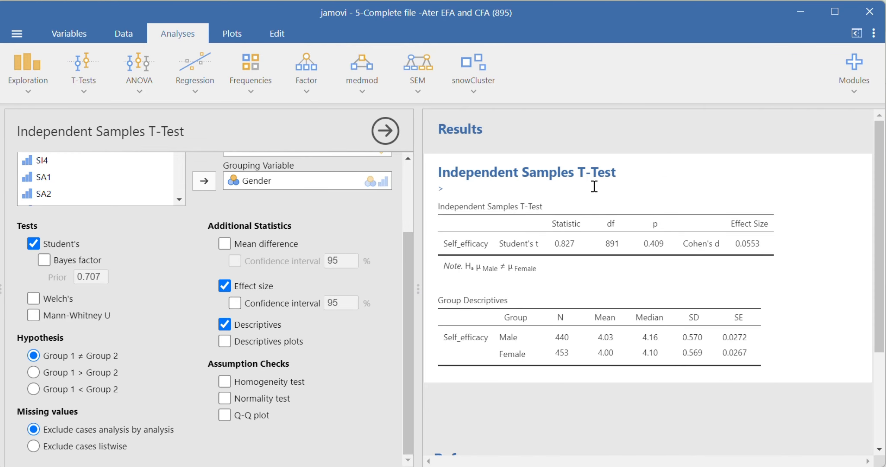
Copy all of the t-test results, including the group descriptives, to the clipboard
{"action": "left_click", "coordinate": [653, 187]}
{"action": "right_click", "coordinate": [653, 185]}
{"action": "mouse_move", "coordinate": [632, 167]}
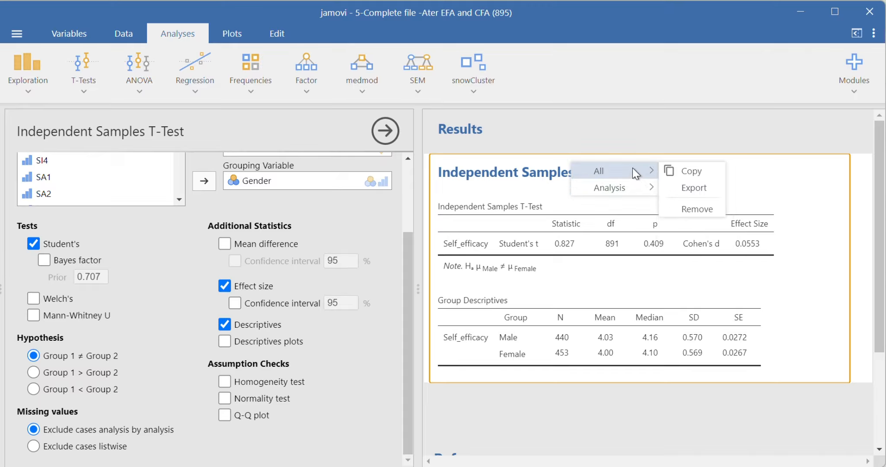
{"action": "mouse_move", "coordinate": [629, 192]}
{"action": "left_click", "coordinate": [689, 173]}
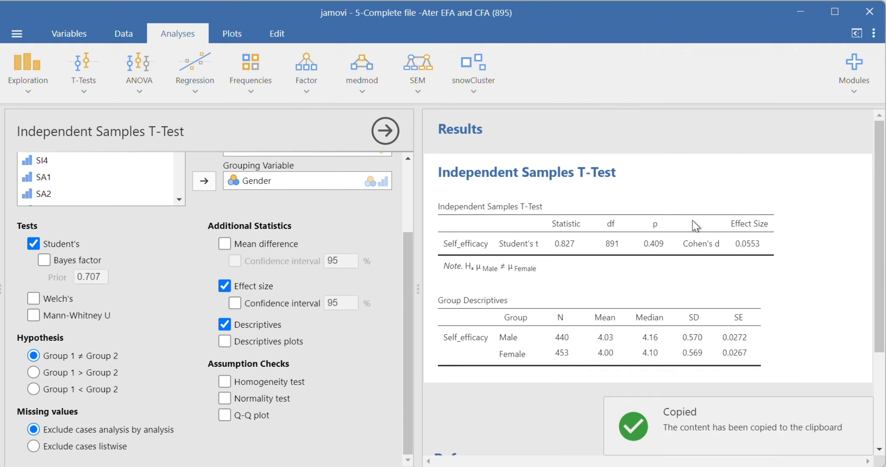